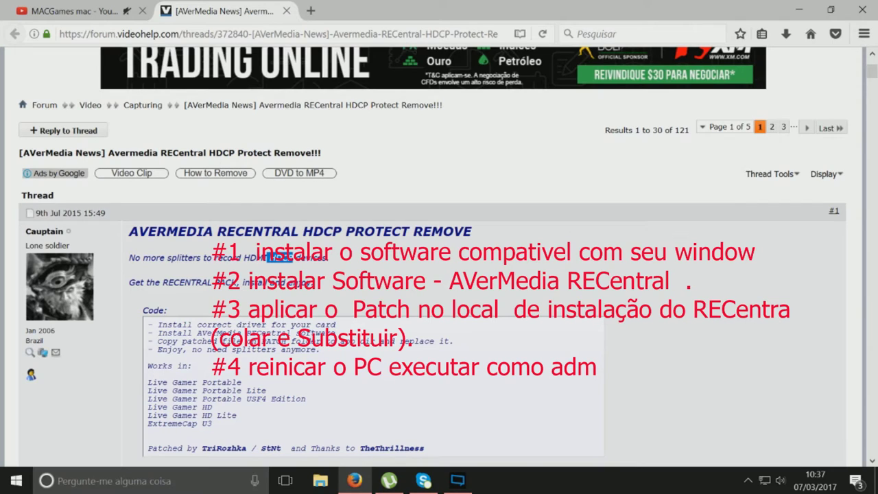
Look over the forum thread's instructions and RECentral HDCP Pack download links, check the YouTube channel page, and minimize the browser.
{"action": "scroll", "coordinate": [228, 394], "scroll_direction": "down", "scroll_amount": 5}
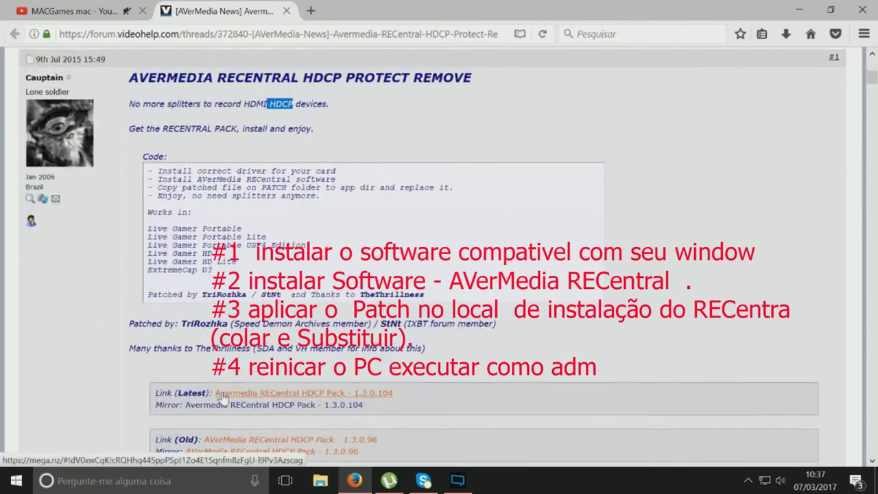
{"action": "scroll", "coordinate": [228, 394], "scroll_direction": "up", "scroll_amount": 5}
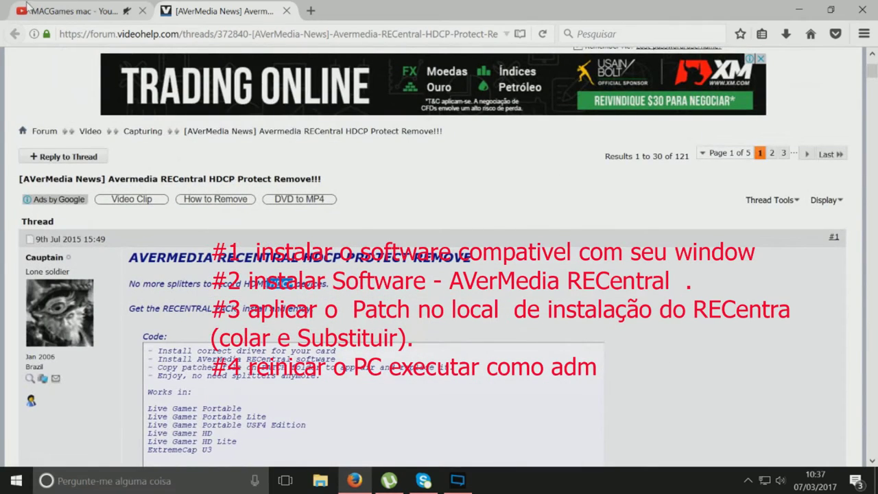
{"action": "left_click", "coordinate": [76, 11]}
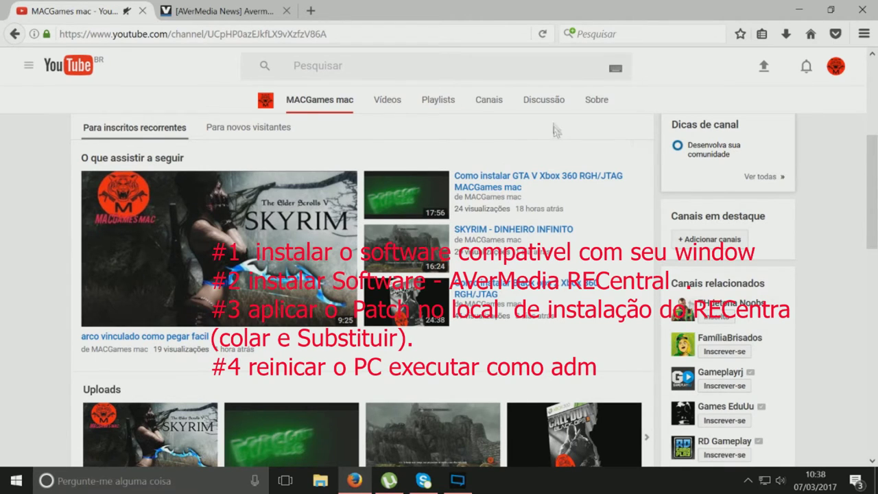
{"action": "left_click", "coordinate": [223, 11]}
{"action": "left_click", "coordinate": [799, 10]}
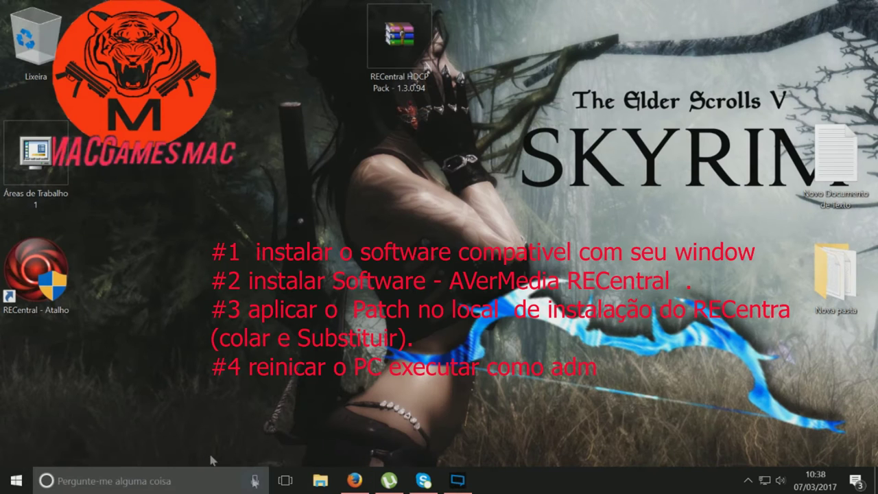
Extract the RECentral HDCP Pack - 1.3.0.94 archive on the desktop into a folder of the same name.
{"action": "left_click_drag", "start_coordinate": [400, 35], "coordinate": [621, 230]}
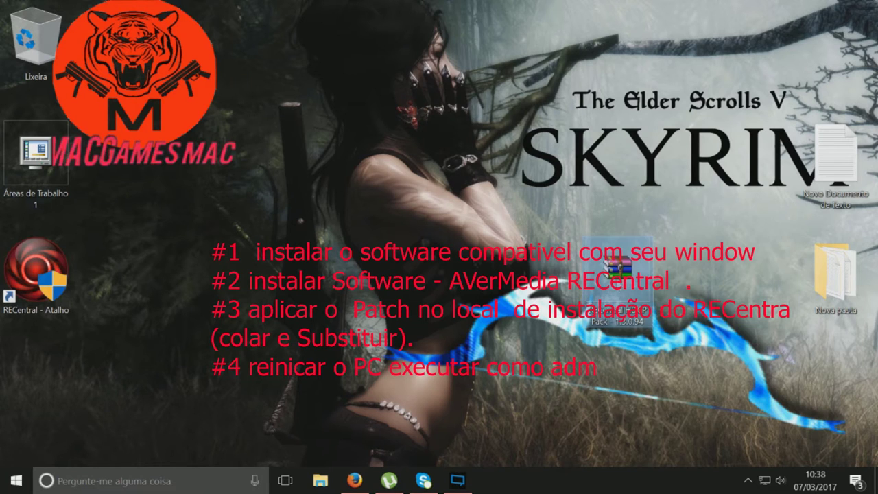
{"action": "right_click", "coordinate": [617, 267]}
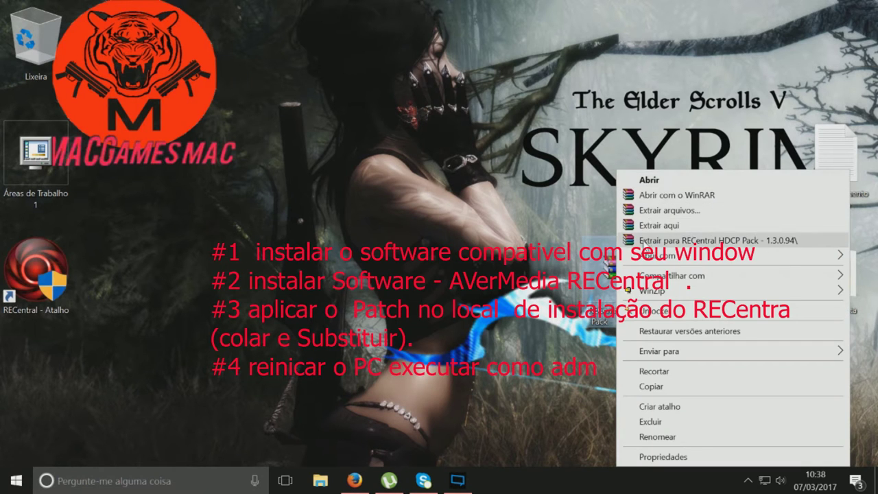
{"action": "left_click", "coordinate": [686, 240]}
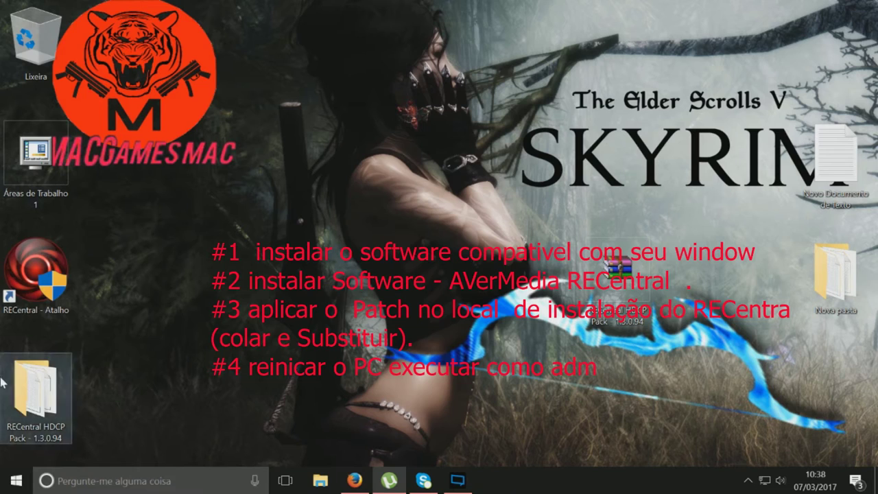
Reposition the extracted RECentral HDCP Pack - 1.3.0.94 folder on the desktop, open it and place its window near the screen's centre.
{"action": "left_click_drag", "start_coordinate": [39, 412], "coordinate": [271, 291]}
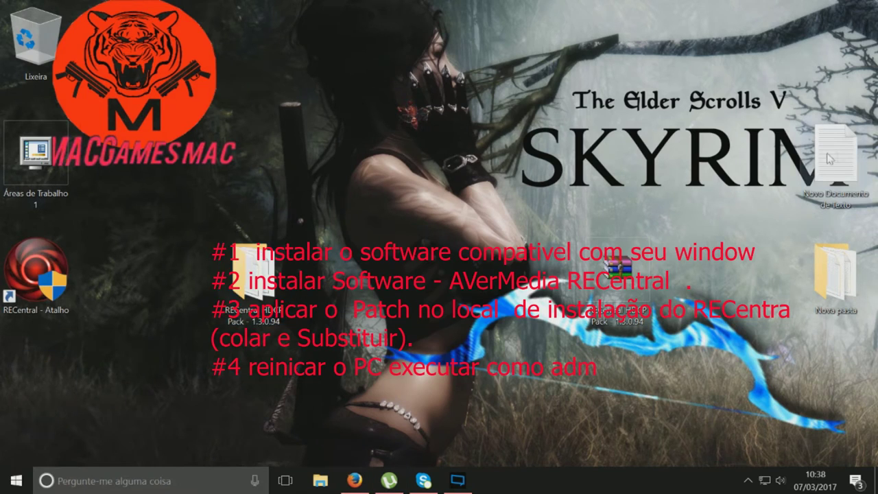
{"action": "double_click", "coordinate": [271, 291]}
{"action": "left_click_drag", "start_coordinate": [300, 13], "coordinate": [479, 119]}
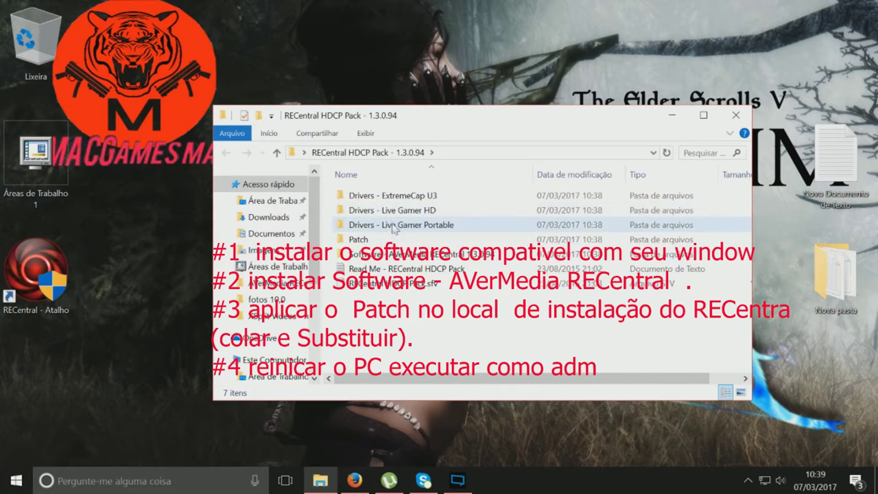
Examine the driver installers for each Windows version in the ExtremeCap U3, Live Gamer HD and Live Gamer Portable folders.
{"action": "double_click", "coordinate": [395, 198]}
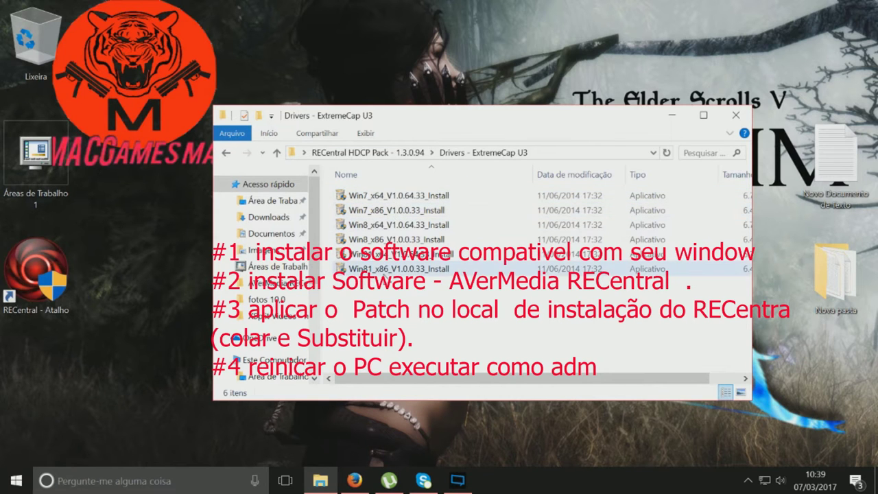
{"action": "left_click", "coordinate": [226, 154]}
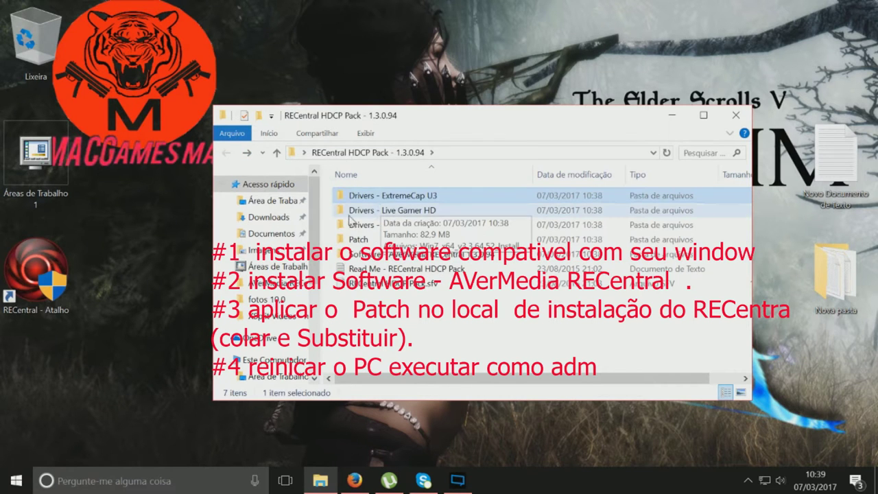
{"action": "double_click", "coordinate": [393, 211]}
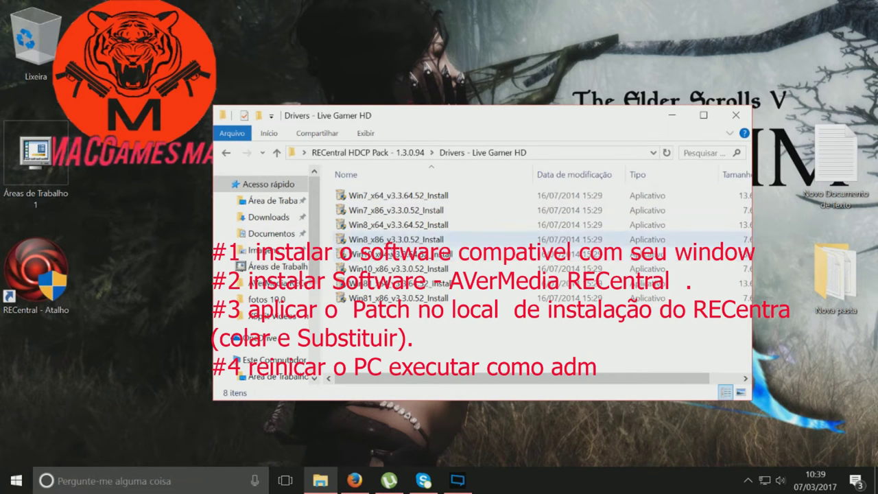
{"action": "left_click", "coordinate": [226, 153]}
{"action": "double_click", "coordinate": [387, 224]}
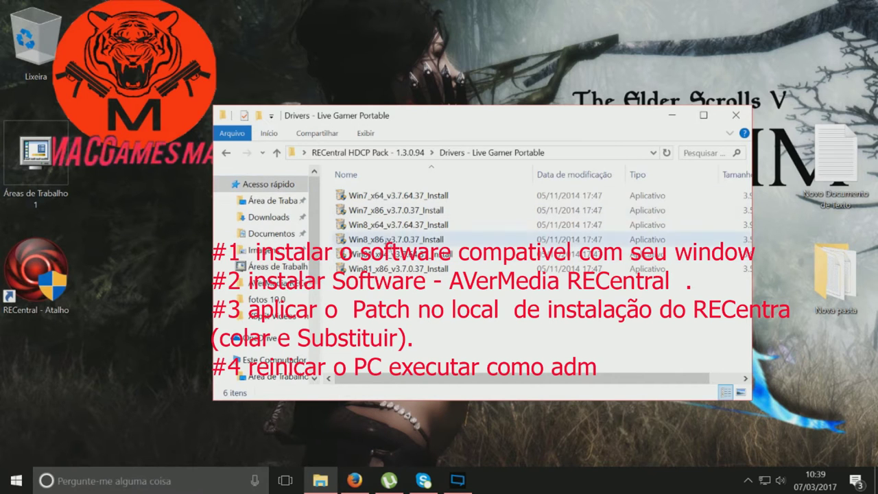
{"action": "left_click", "coordinate": [226, 152]}
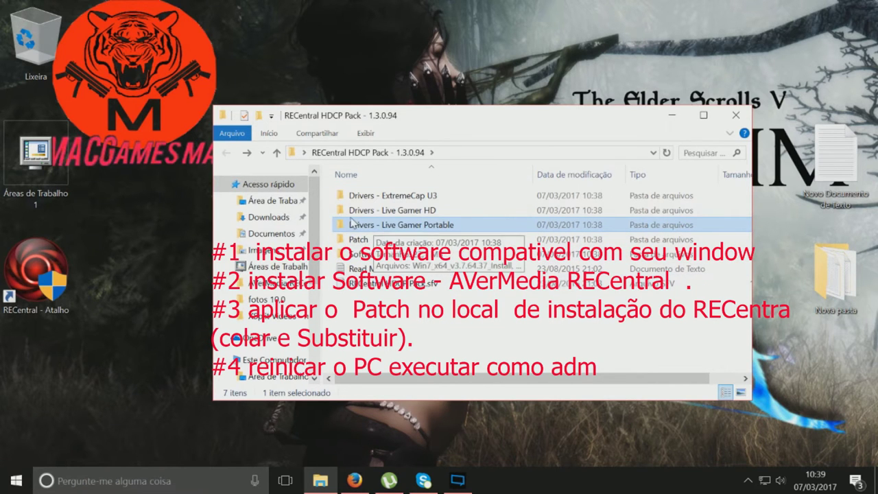
{"action": "left_click", "coordinate": [374, 196]}
{"action": "left_click", "coordinate": [376, 213]}
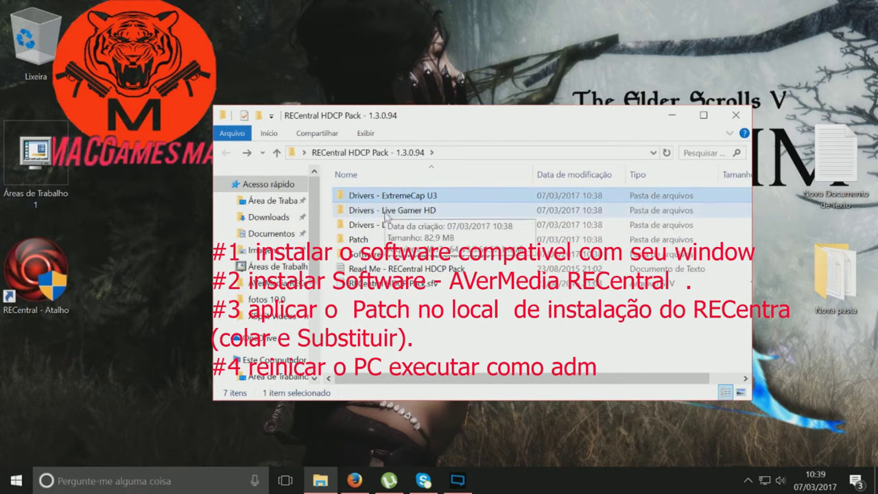
{"action": "left_click", "coordinate": [381, 225]}
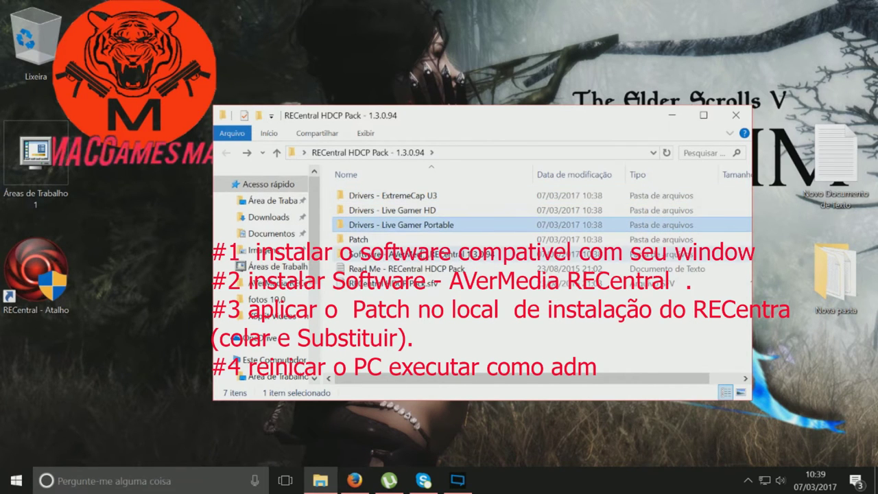
Launch setup from the Software - AVerMedia RECentral 1.3.0.94 folder and allow it to run.
{"action": "left_click", "coordinate": [377, 257]}
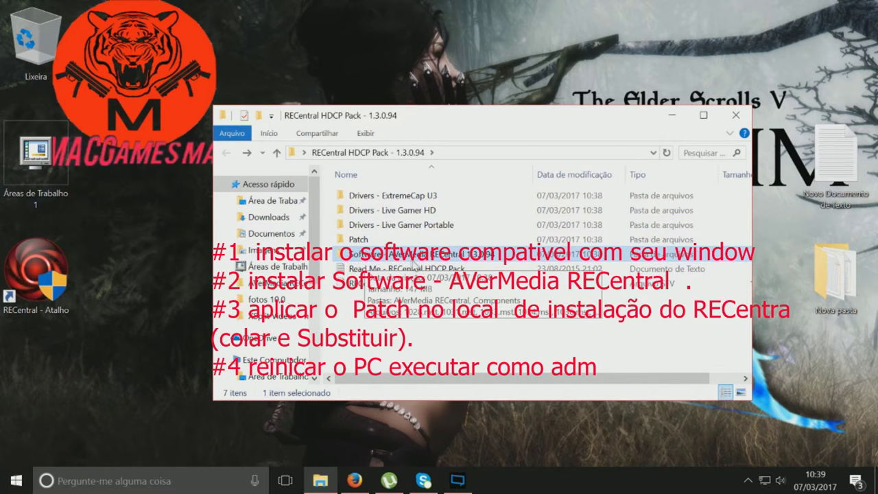
{"action": "double_click", "coordinate": [456, 257]}
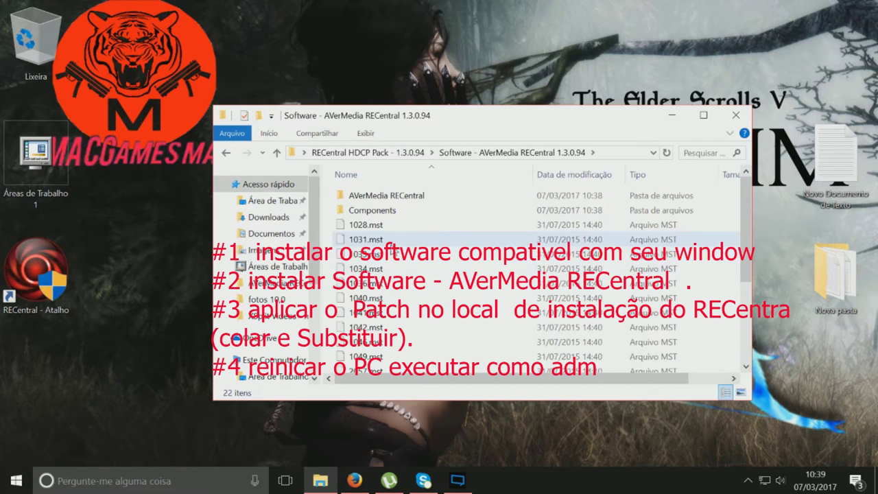
{"action": "scroll", "coordinate": [420, 295], "scroll_direction": "down", "scroll_amount": 2}
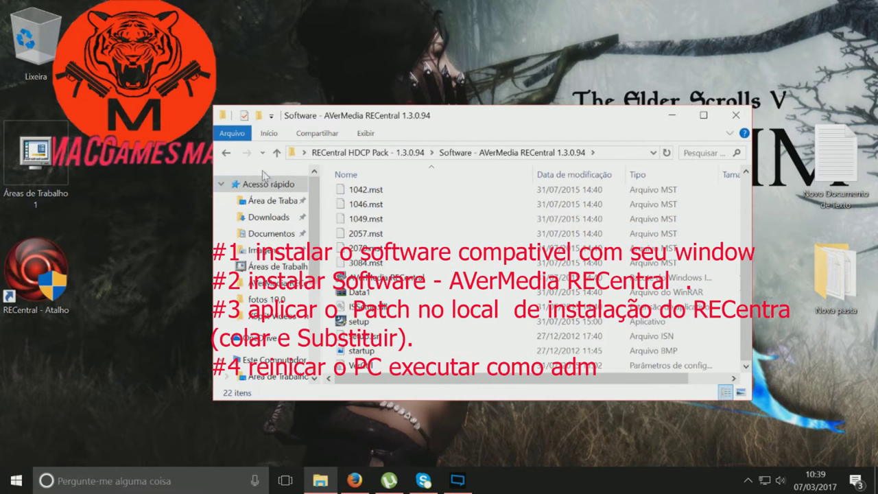
{"action": "left_click", "coordinate": [472, 323]}
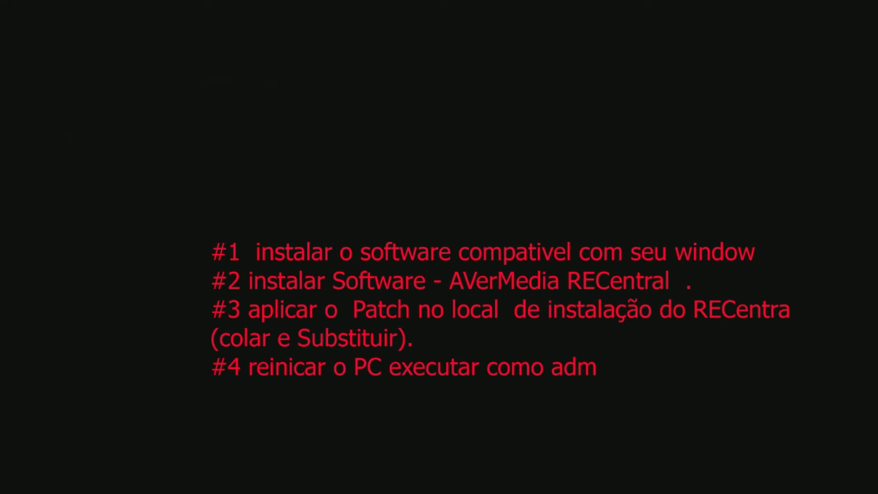
{"action": "left_click", "coordinate": [547, 259]}
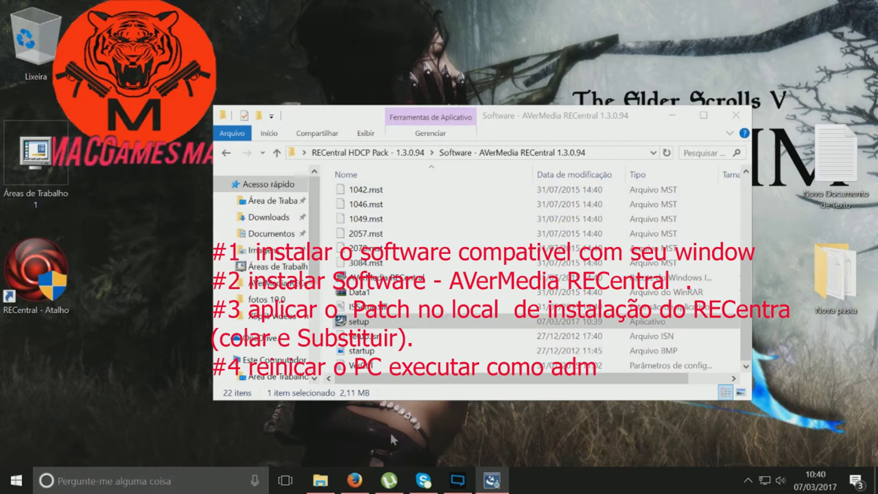
{"action": "mouse_move", "coordinate": [495, 485]}
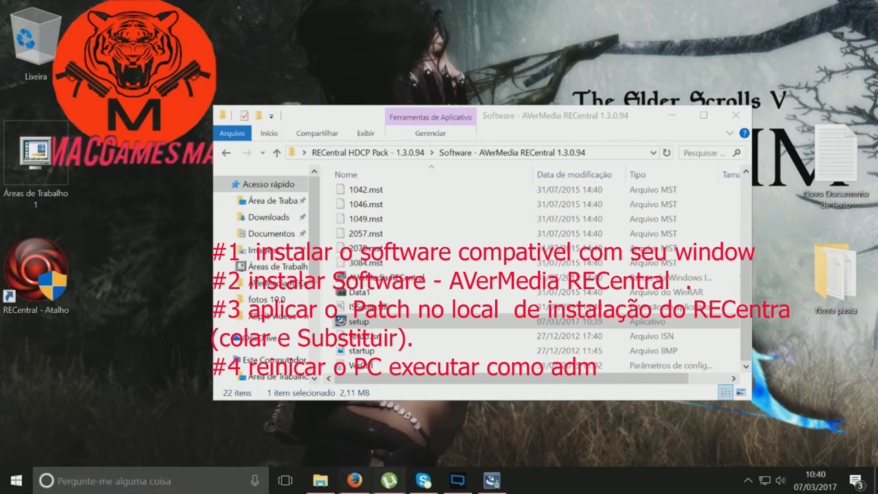
{"action": "double_click", "coordinate": [355, 322]}
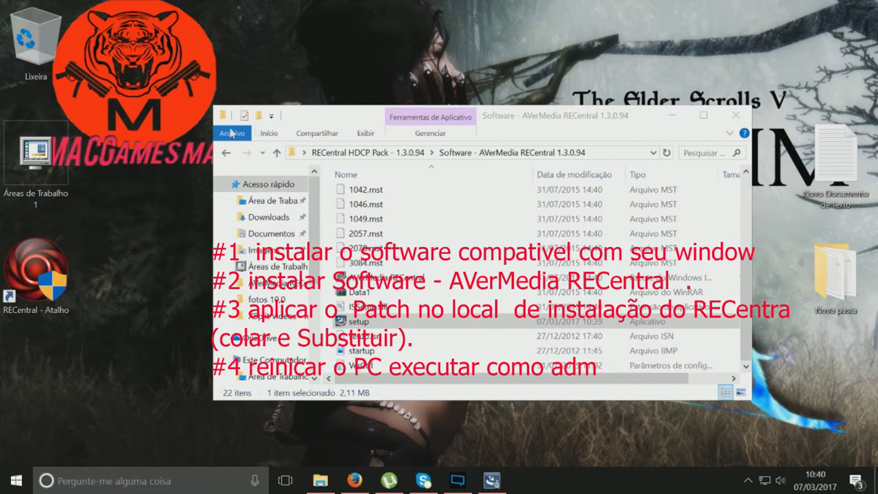
Copy the patched RECentral application from the pack's Patch folder.
{"action": "left_click", "coordinate": [226, 153]}
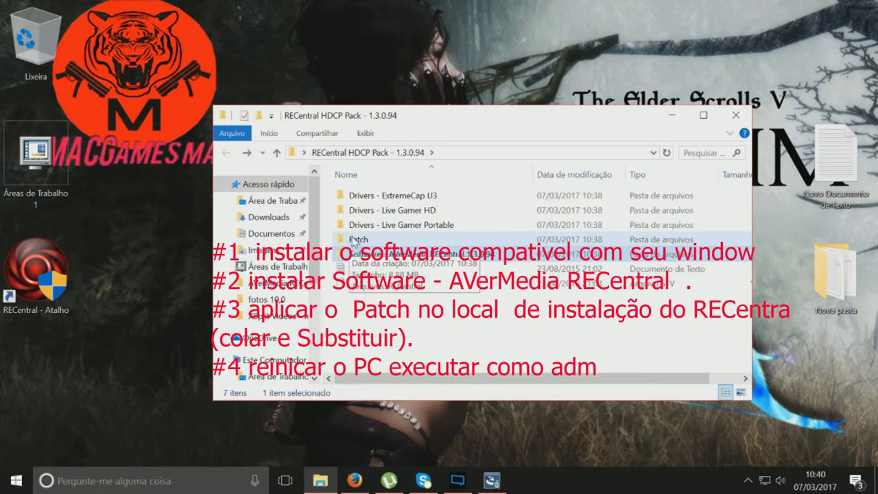
{"action": "double_click", "coordinate": [354, 240]}
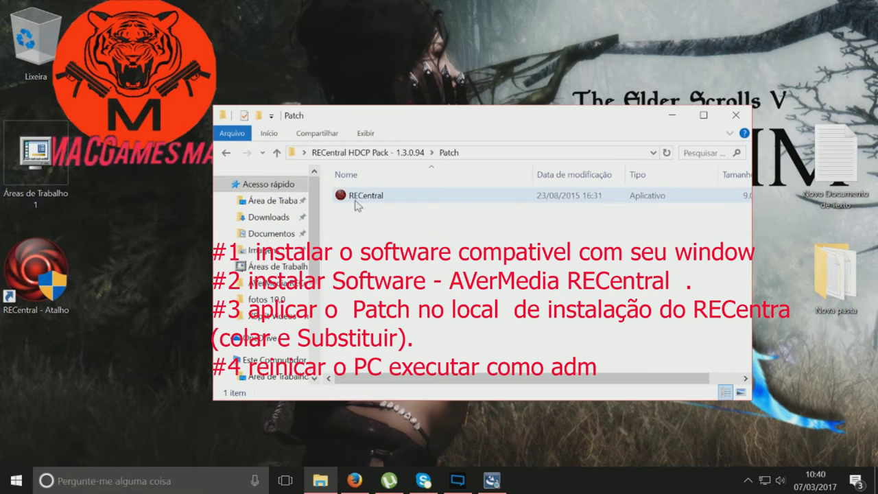
{"action": "right_click", "coordinate": [354, 201]}
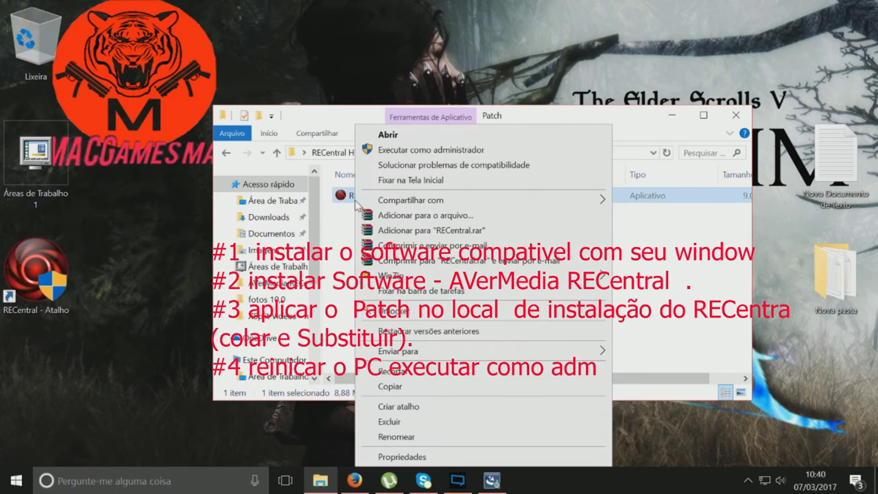
{"action": "left_click", "coordinate": [385, 388]}
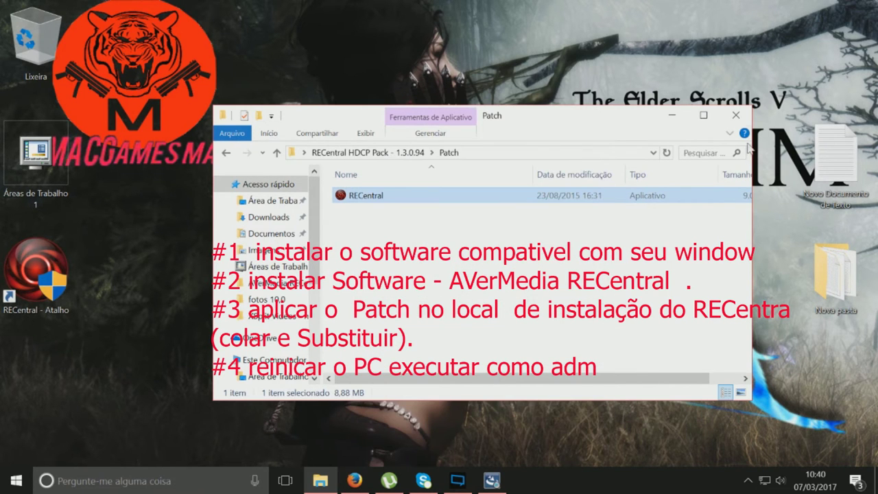
Close the Patch folder and open the file location of the desktop's RECentral shortcut.
{"action": "left_click", "coordinate": [735, 114]}
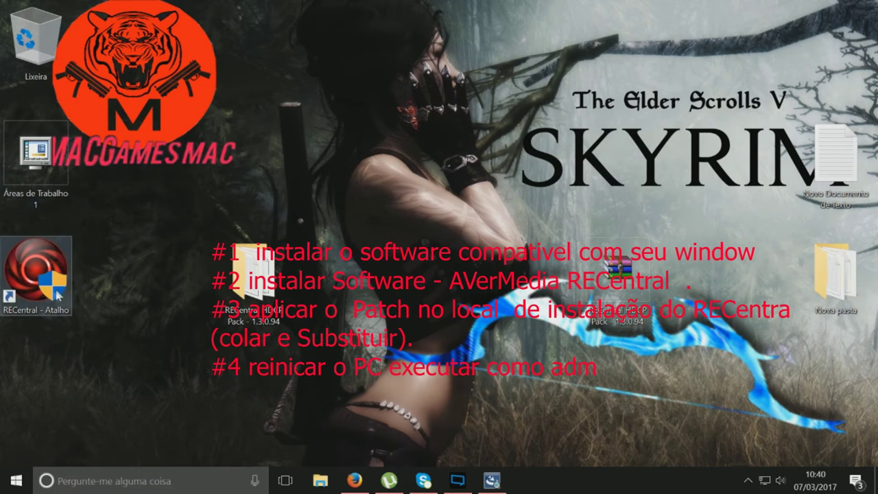
{"action": "right_click", "coordinate": [46, 285]}
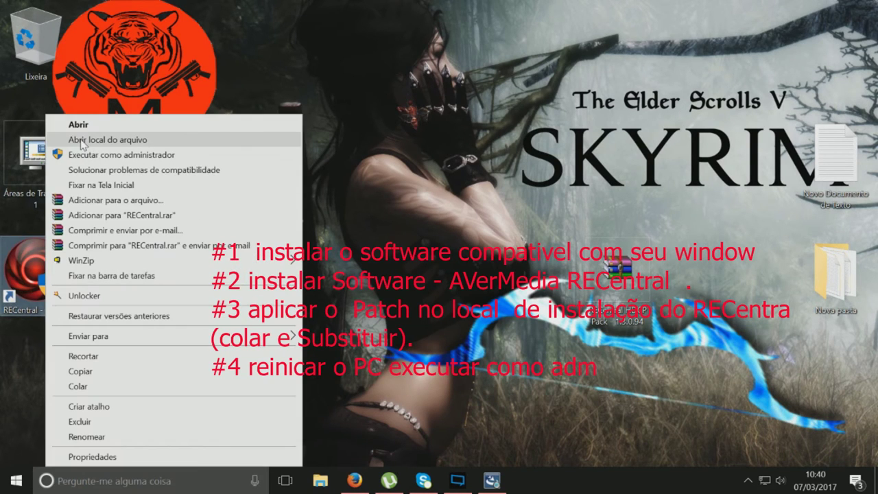
{"action": "left_click", "coordinate": [106, 140]}
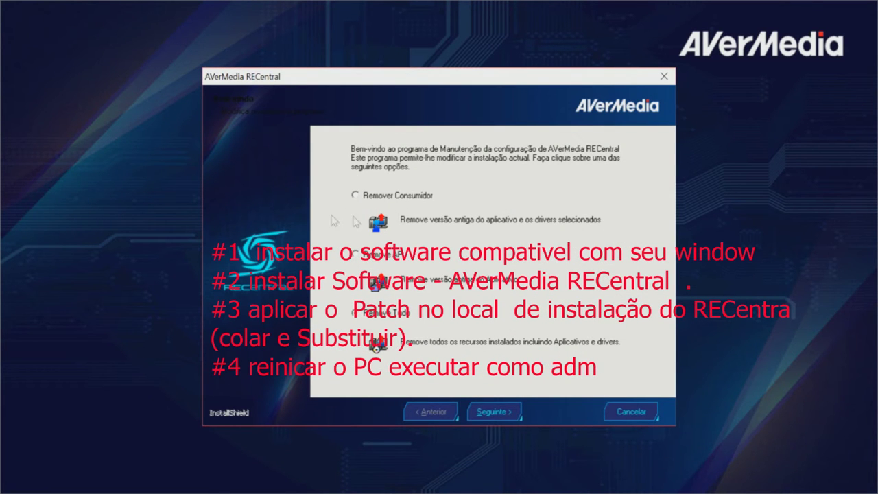
Cancel and exit the AVerMedia RECentral maintenance wizard, and close the AVerMedia RECentral installation folder.
{"action": "left_click", "coordinate": [614, 414]}
{"action": "left_click", "coordinate": [487, 316]}
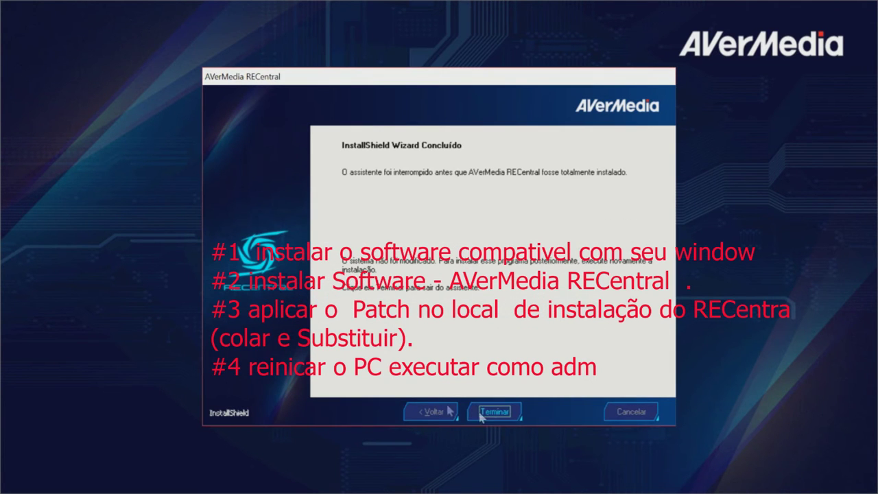
{"action": "left_click", "coordinate": [493, 412]}
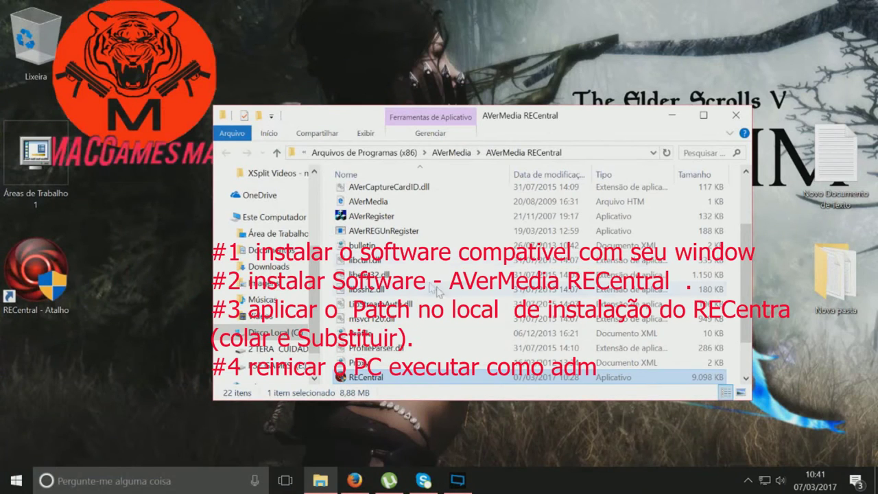
{"action": "left_click", "coordinate": [735, 118]}
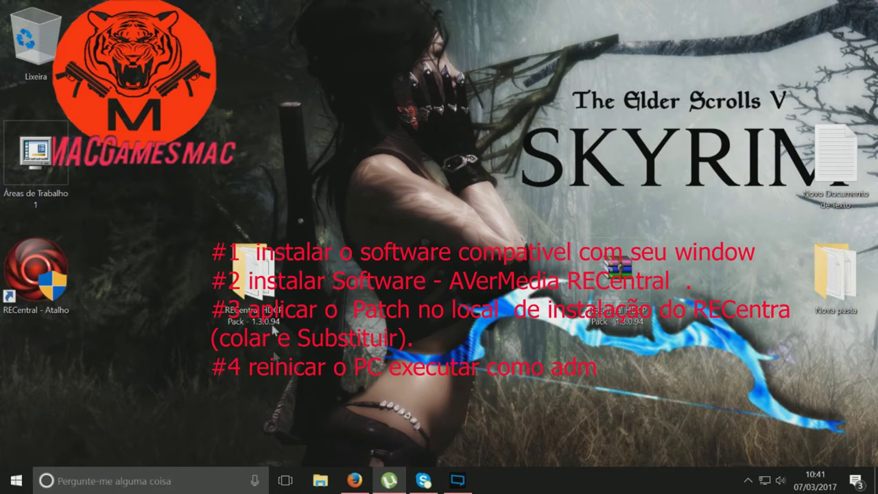
Open the pack's Software - AVerMedia RECentral 1.3.0.94 folder to locate the setup application, and close the folder.
{"action": "double_click", "coordinate": [254, 274]}
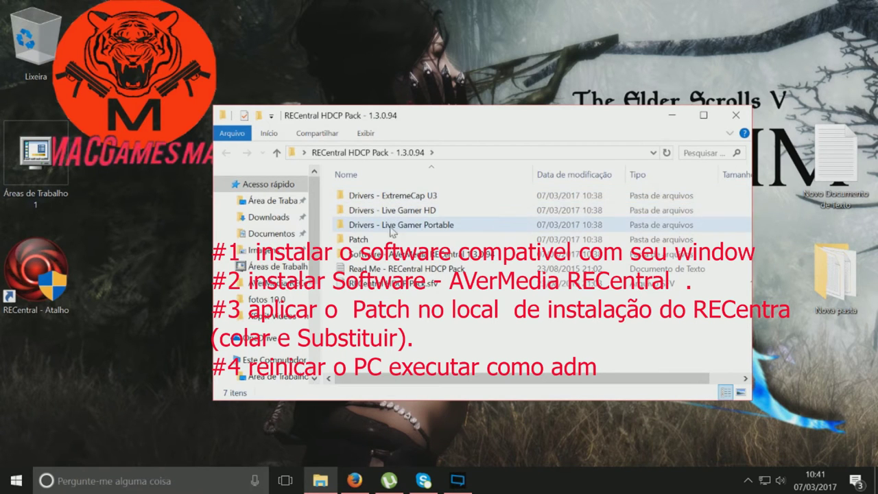
{"action": "double_click", "coordinate": [387, 254]}
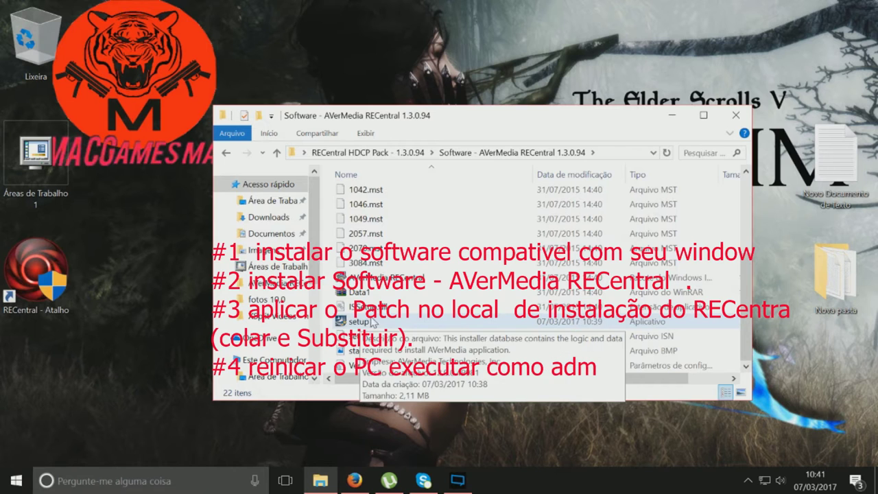
{"action": "left_click", "coordinate": [736, 115]}
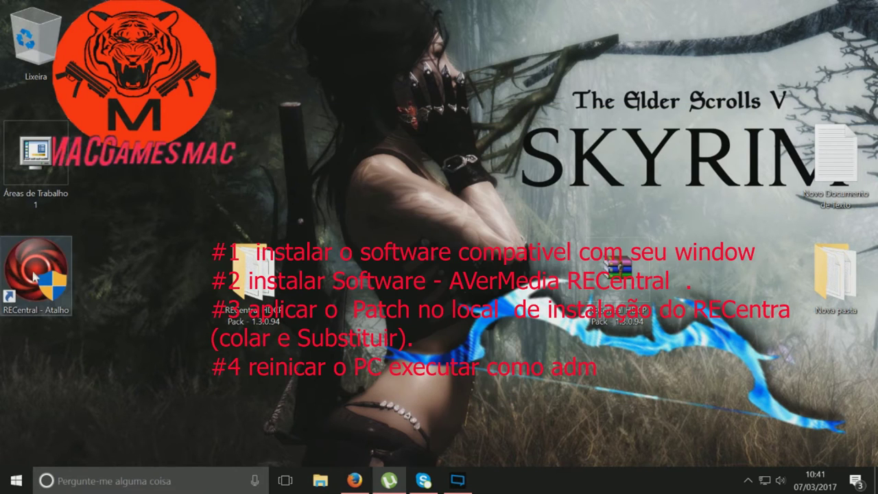
Open the file location of the desktop's RECentral shortcut and move its window aside to uncover the pack folder.
{"action": "right_click", "coordinate": [18, 301]}
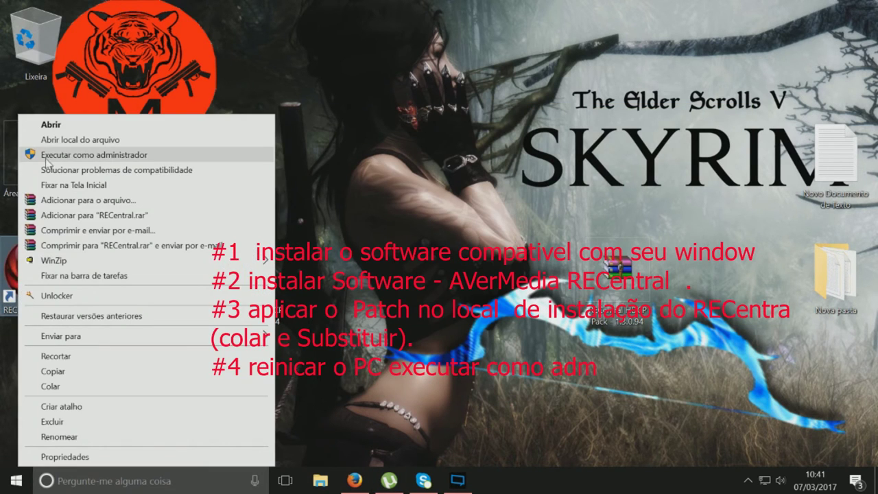
{"action": "left_click", "coordinate": [81, 140]}
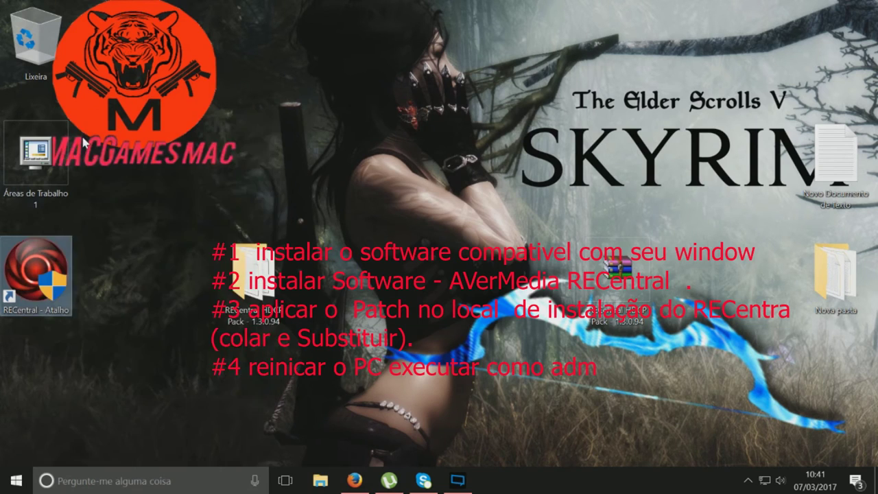
{"action": "left_click_drag", "start_coordinate": [346, 122], "coordinate": [499, 82]}
Copy the RECentral application from the HDCP Pack's Patch folder and close that folder.
{"action": "double_click", "coordinate": [252, 288]}
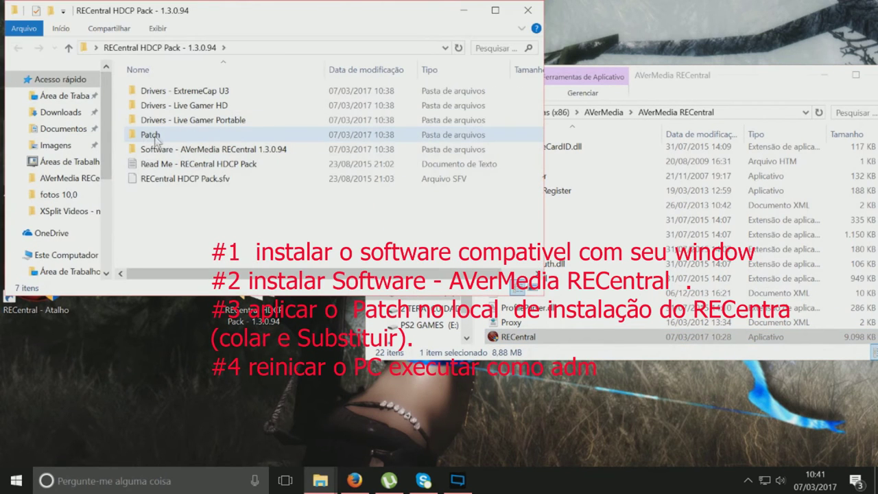
{"action": "double_click", "coordinate": [150, 135]}
{"action": "right_click", "coordinate": [176, 98]}
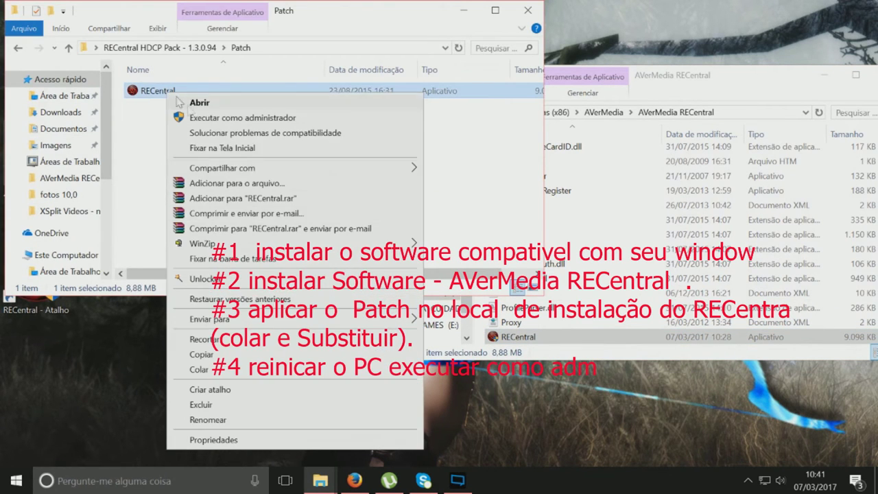
{"action": "left_click", "coordinate": [193, 355]}
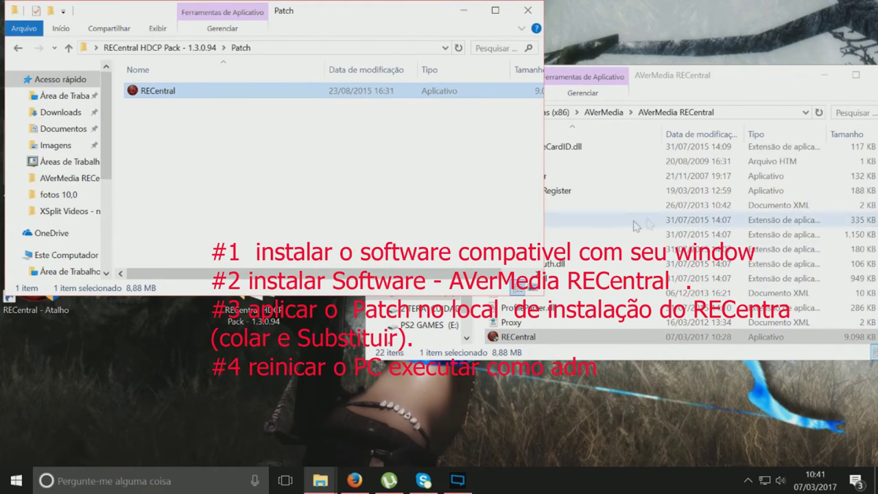
{"action": "left_click", "coordinate": [527, 11]}
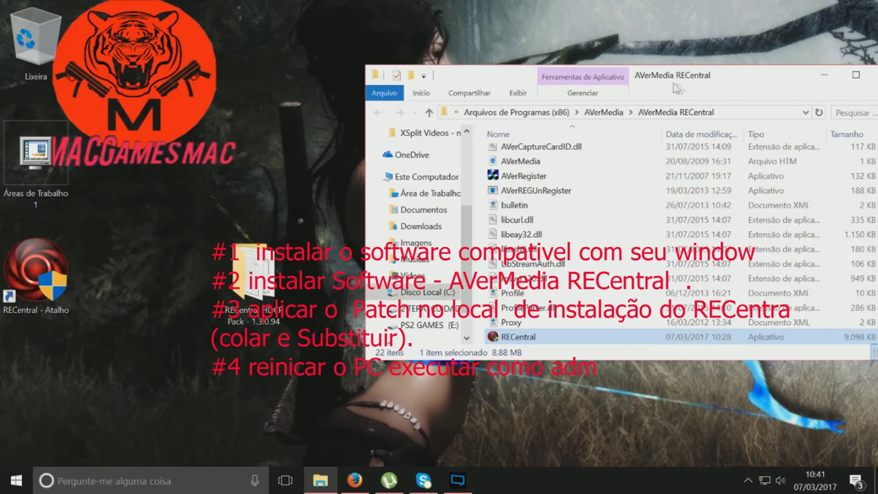
Maximize the AVerMedia RECentral installation folder and paste the patched RECentral application into it, replacing the existing file.
{"action": "left_click_drag", "start_coordinate": [675, 87], "coordinate": [412, 87]}
{"action": "left_click", "coordinate": [591, 88]}
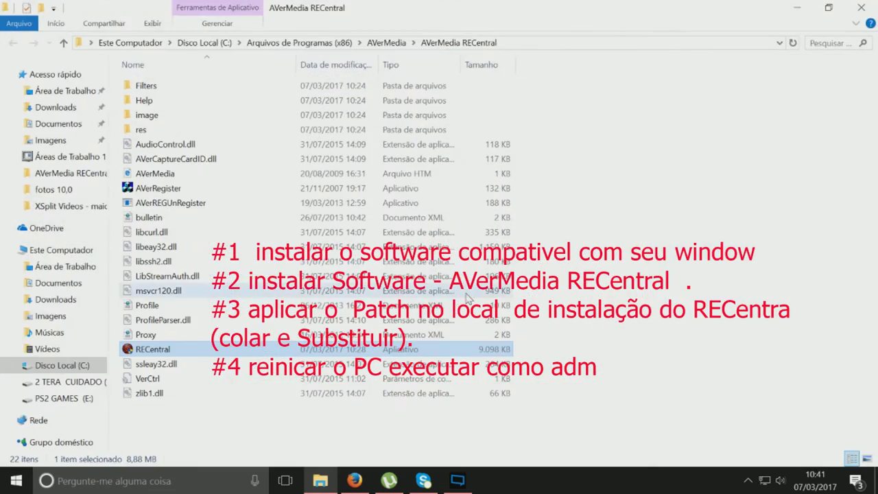
{"action": "right_click", "coordinate": [567, 248]}
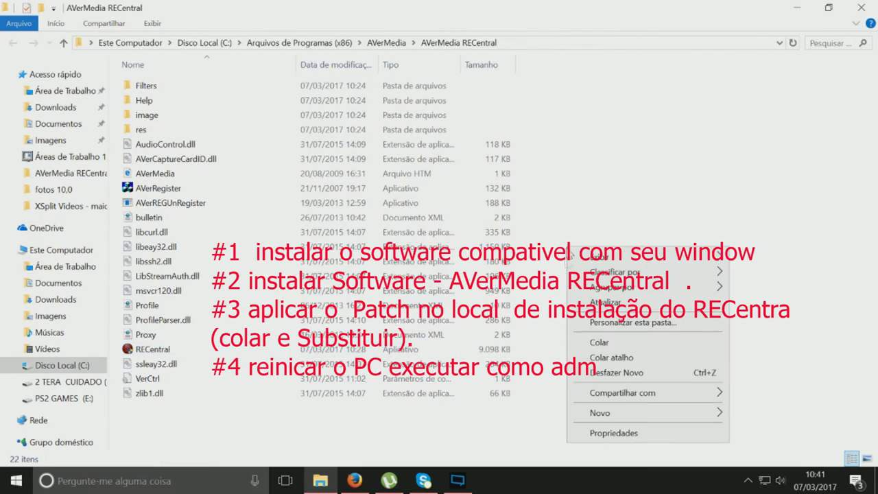
{"action": "left_click", "coordinate": [593, 343]}
{"action": "left_click", "coordinate": [371, 359]}
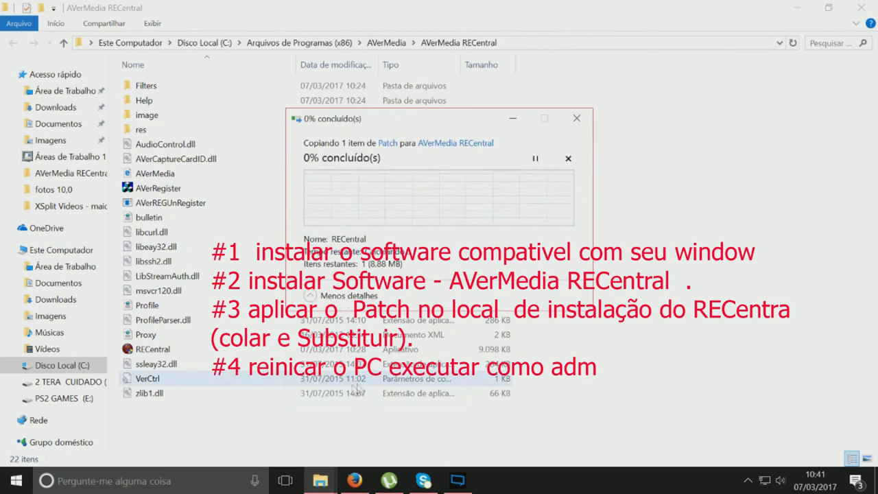
{"action": "left_click", "coordinate": [376, 209]}
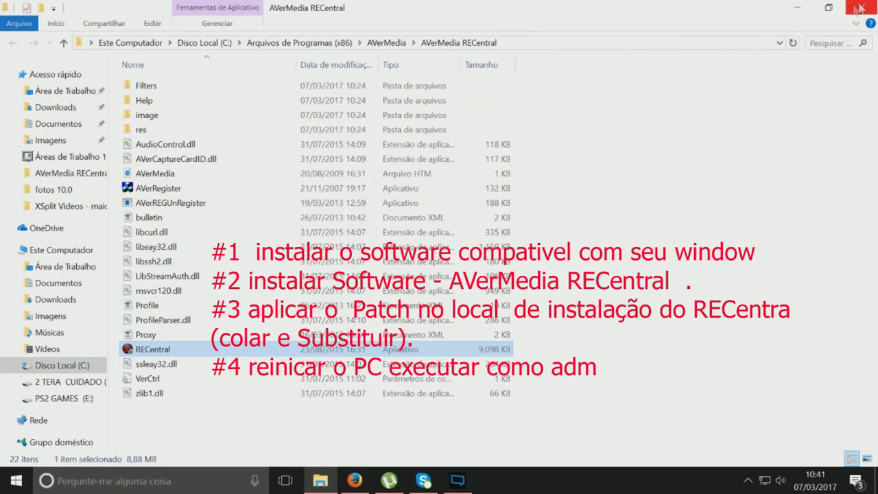
Set the installed RECentral application's compatibility properties to always run as administrator, and close the installation folder.
{"action": "right_click", "coordinate": [177, 351]}
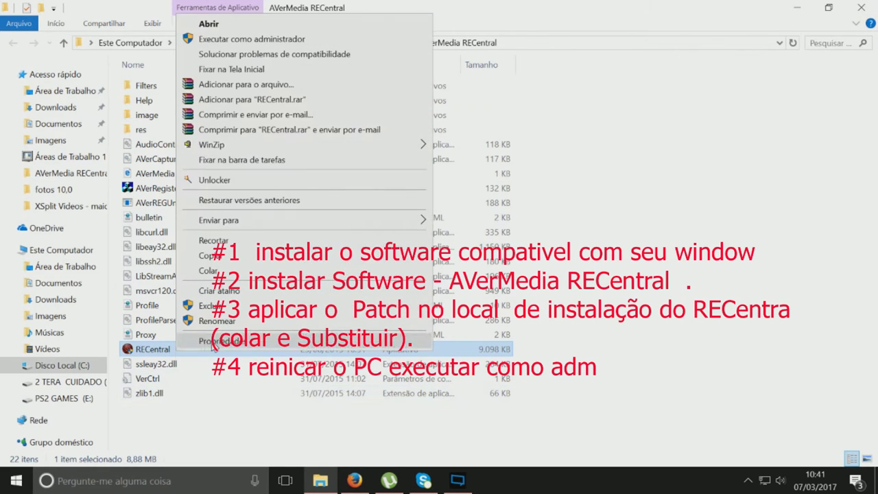
{"action": "left_click", "coordinate": [214, 341]}
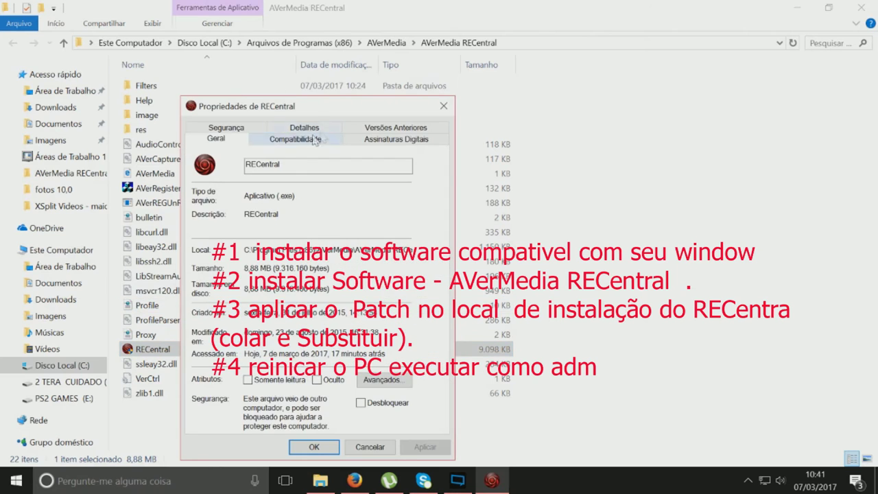
{"action": "left_click", "coordinate": [326, 137]}
{"action": "left_click", "coordinate": [207, 370]}
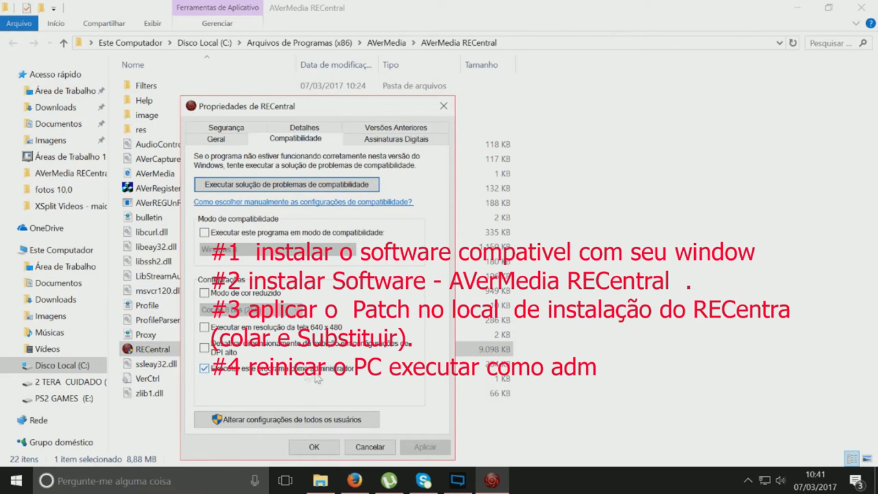
{"action": "left_click", "coordinate": [314, 446]}
{"action": "left_click", "coordinate": [861, 7]}
Run the RECentral shortcut as administrator and auto-configure game console capture with 1-Click detection.
{"action": "right_click", "coordinate": [51, 274]}
{"action": "left_click", "coordinate": [153, 156]}
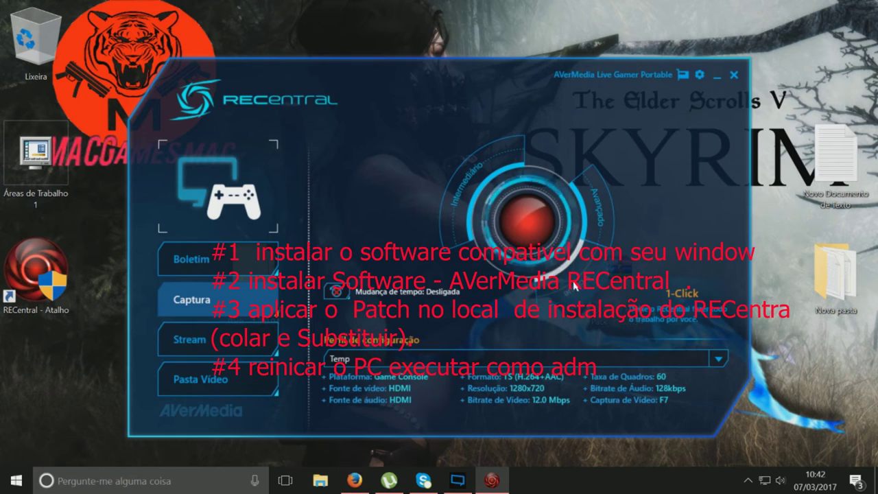
{"action": "left_click", "coordinate": [575, 286]}
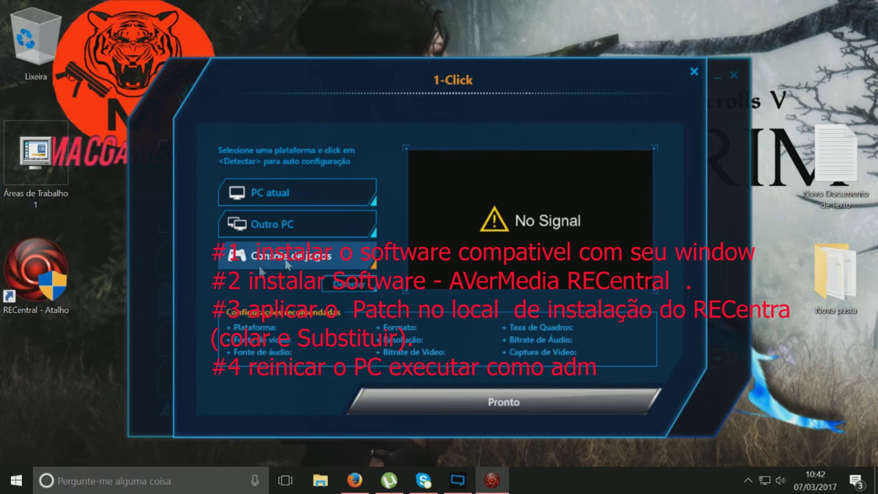
{"action": "left_click", "coordinate": [334, 284]}
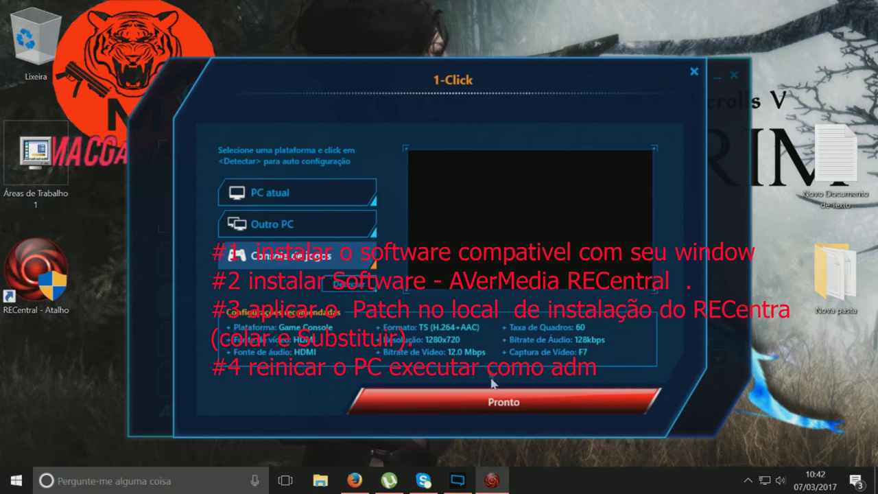
{"action": "left_click", "coordinate": [491, 401]}
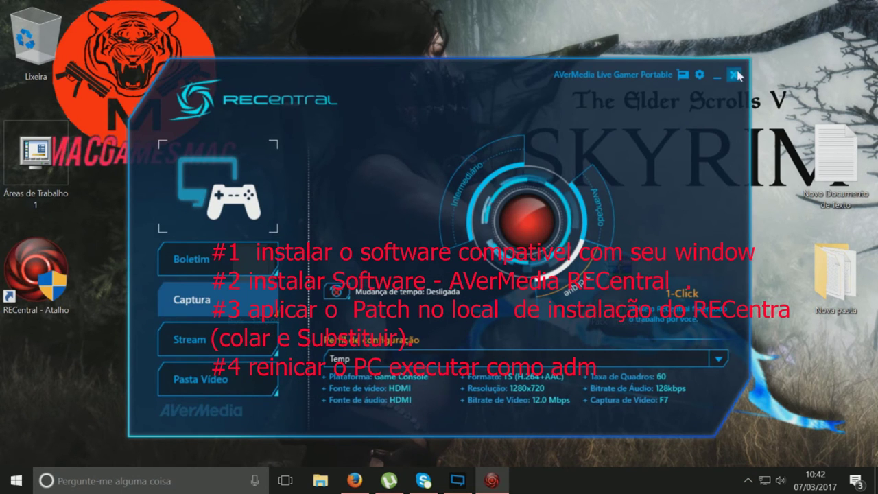
Close RECentral and restart the PC.
{"action": "left_click", "coordinate": [740, 75]}
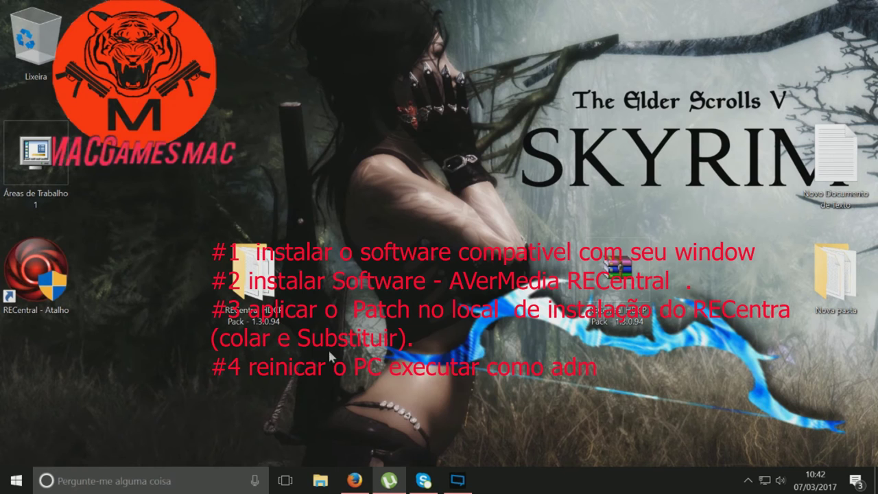
{"action": "right_click", "coordinate": [20, 481]}
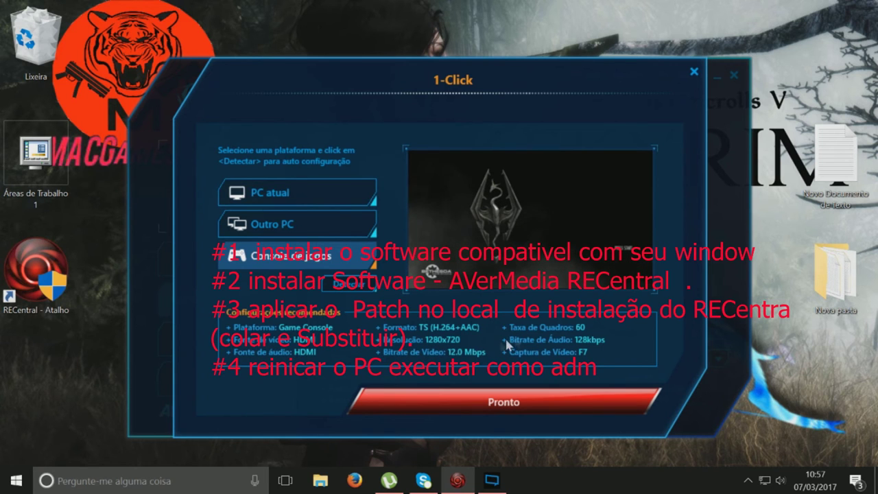
Accept the 1-Click game console configuration and maximize the RECentral preview window.
{"action": "left_click", "coordinate": [515, 402]}
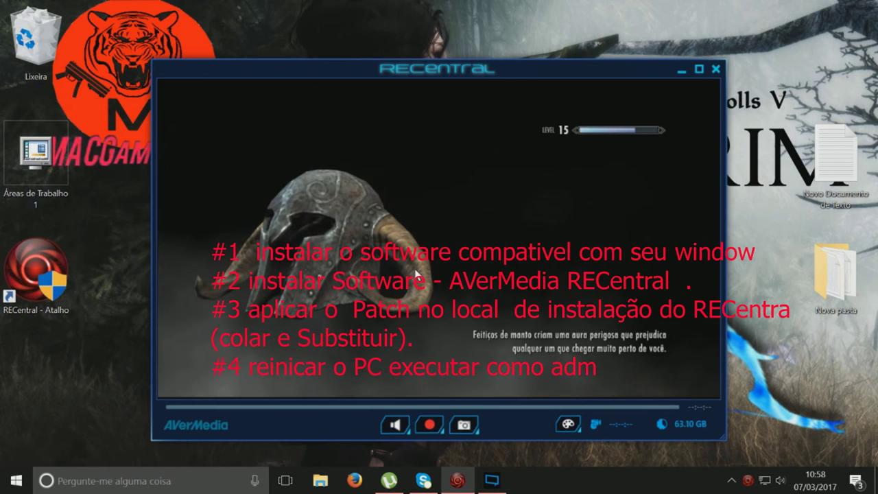
{"action": "left_click", "coordinate": [700, 69]}
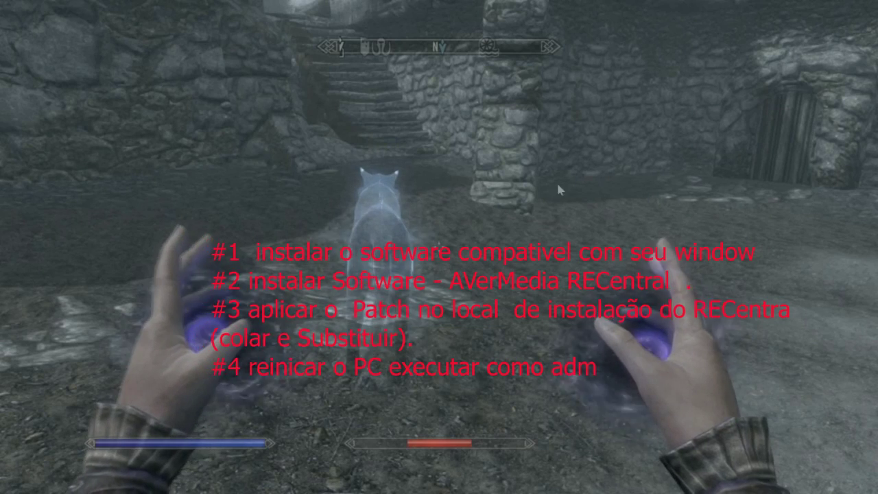
{"action": "mouse_move", "coordinate": [599, 140]}
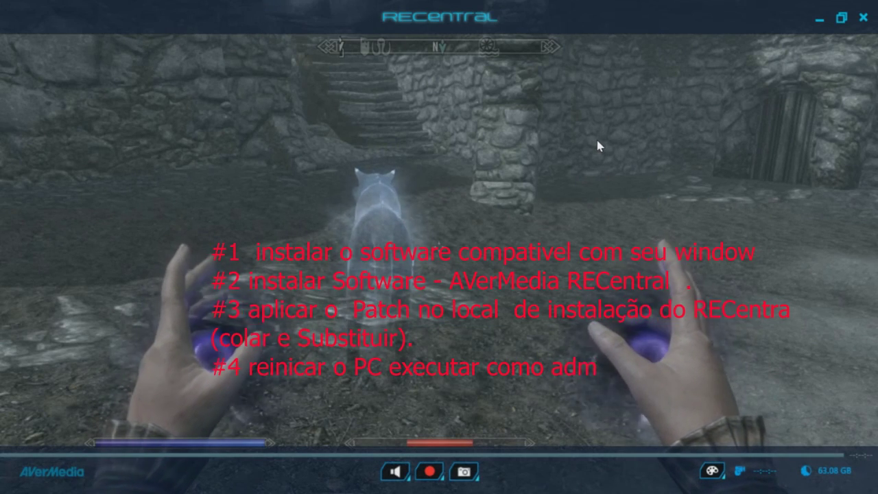